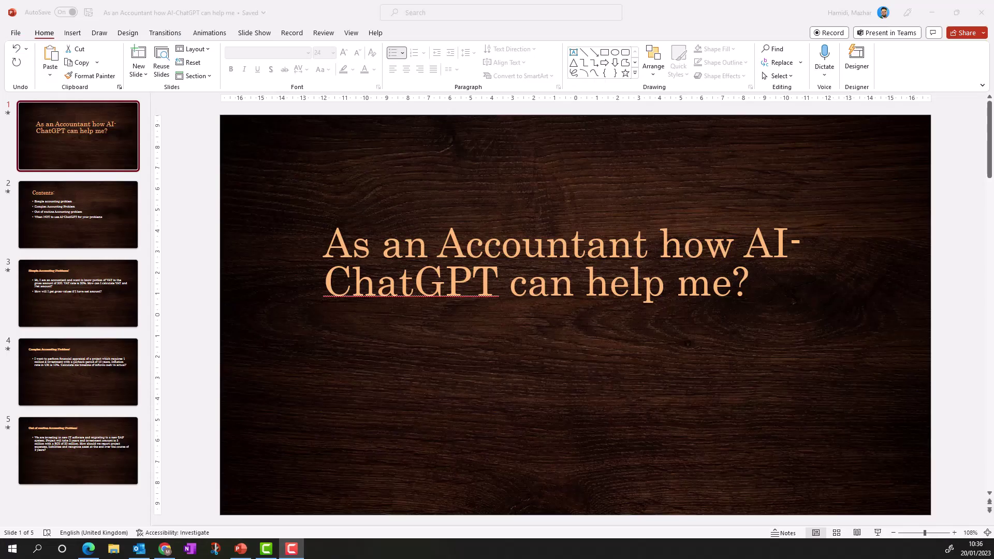
Select slide 2, Contents, in the slide pane.
left_click(49, 210)
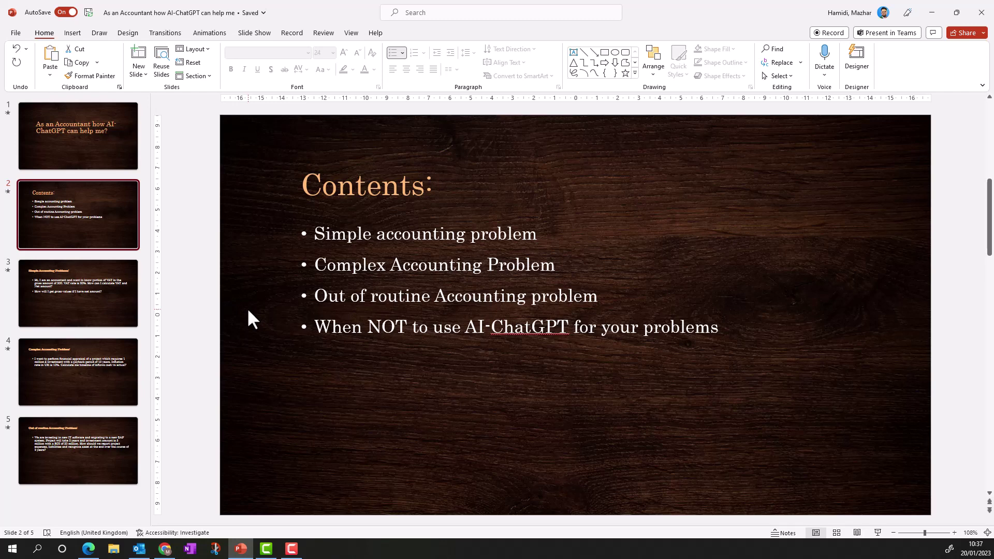
Open slide 3, Simple Accounting Problems, with the two VAT questions.
left_click(52, 313)
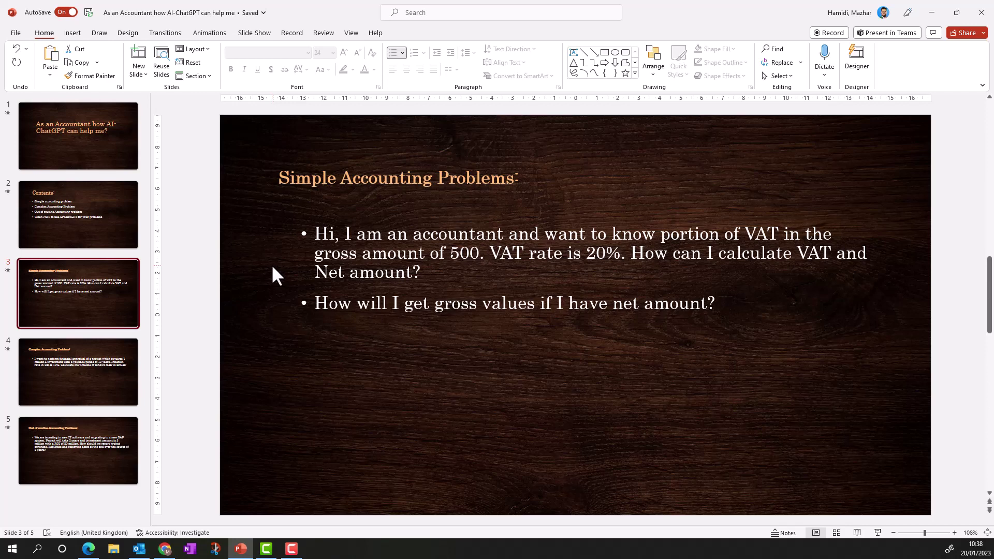
Copy the first VAT question from slide 3 and bring up ChatGPT in Chrome.
triple_click(421, 278)
key("ctrl+c")
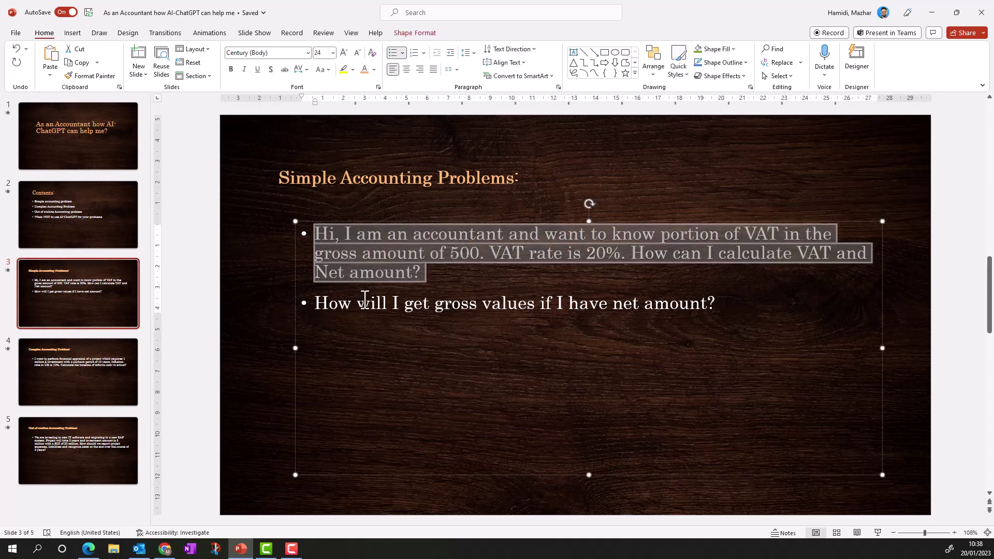
left_click(165, 550)
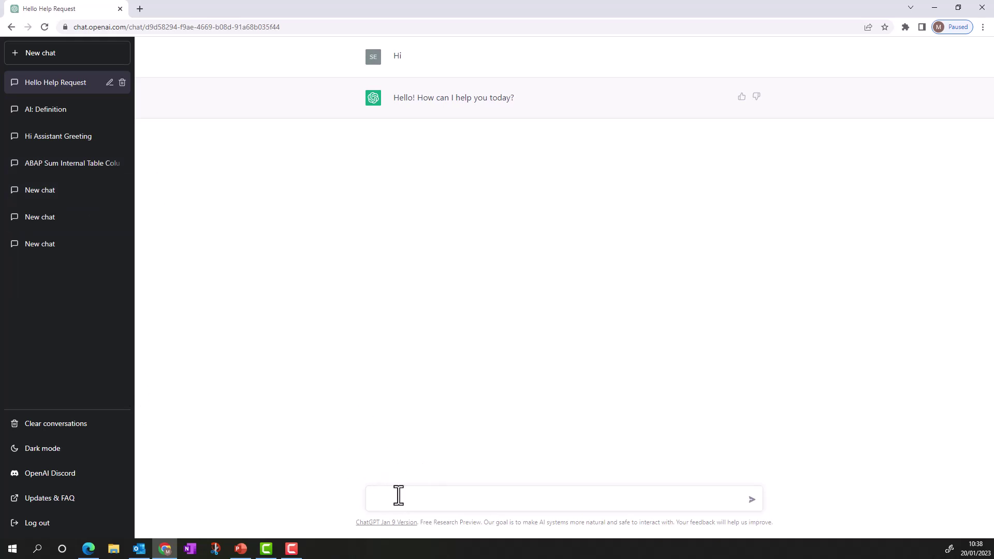
Send the 500-gross VAT question to ChatGPT, then grab the gross-from-net question from the slide.
key("ctrl+v")
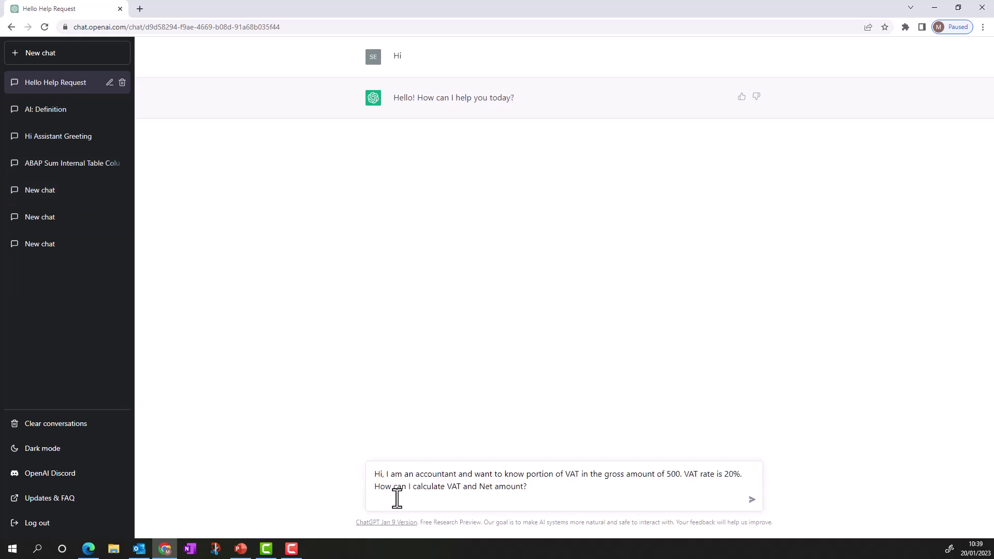
left_click(751, 499)
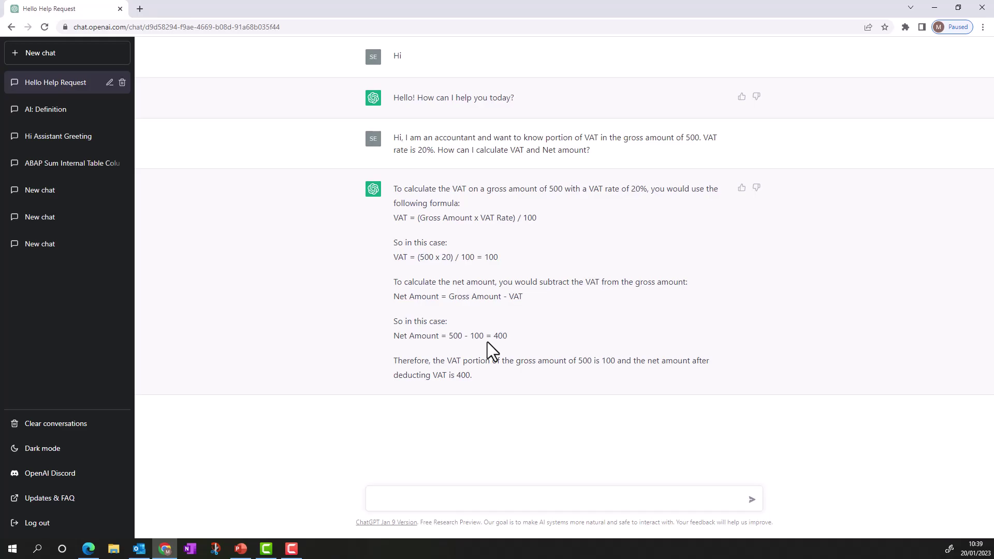
key("alt+Tab")
left_click_drag(732, 304, 337, 315)
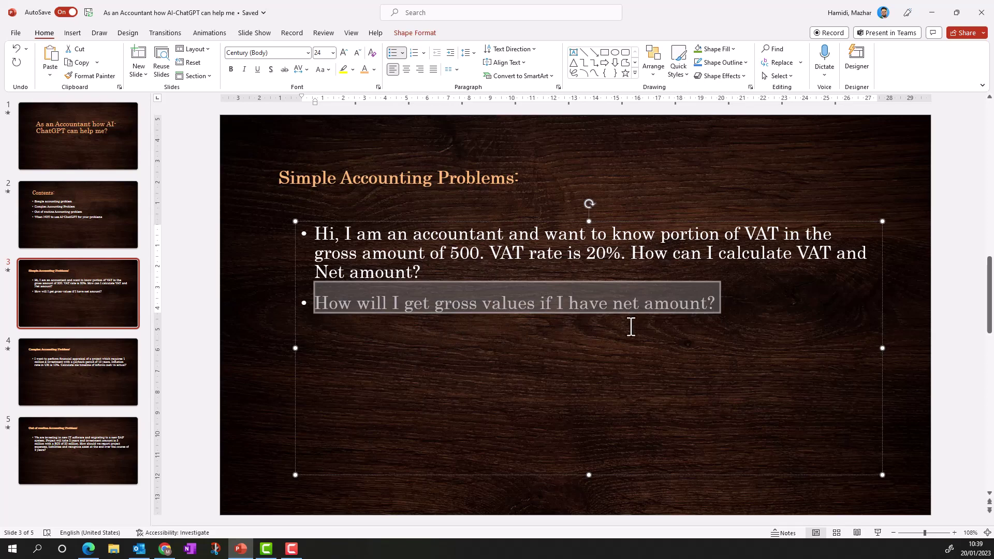
key("alt+Tab")
left_click(450, 498)
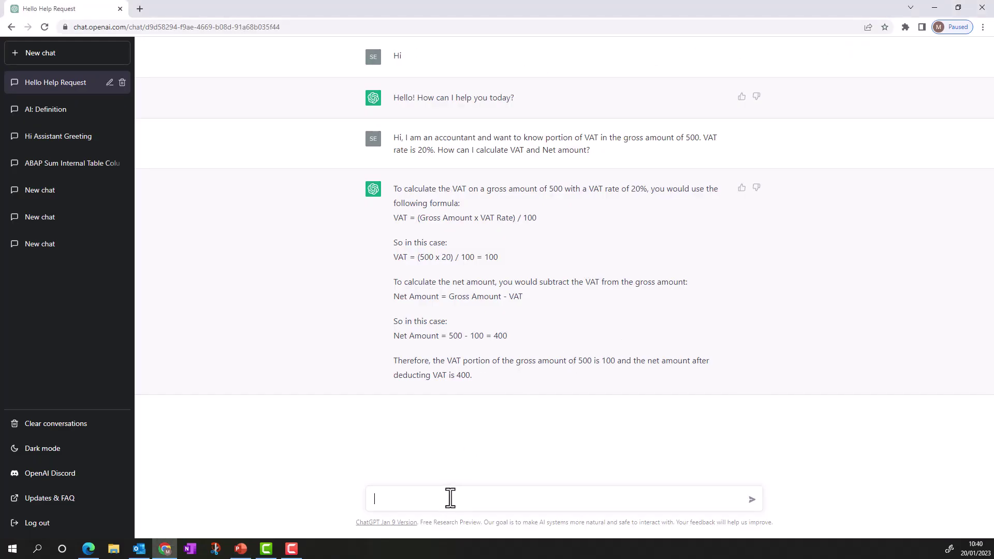
Ask ChatGPT how to get gross from net, then show slide 4, Complex Accounting Problem.
type("How will I get gross values if I have net amount?")
key("Return")
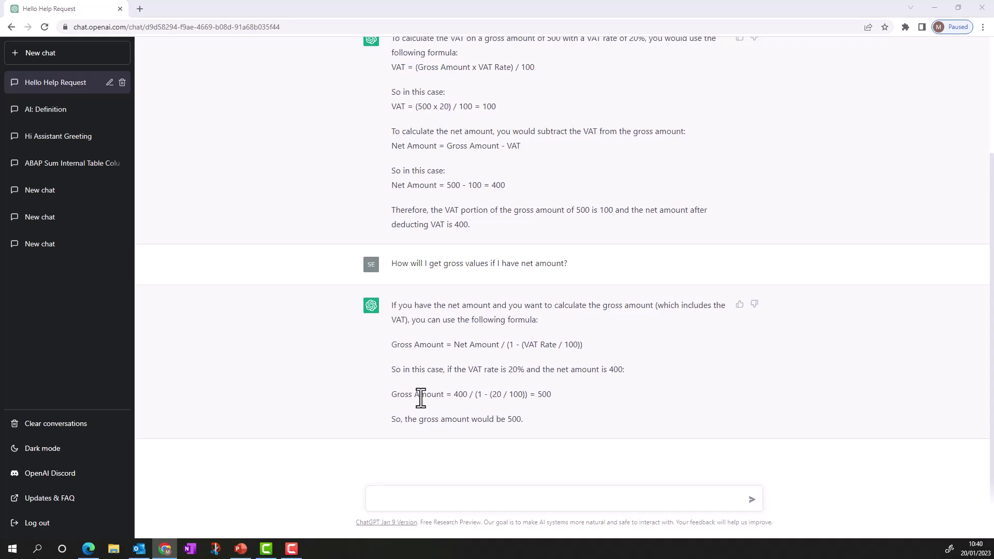
key("alt+Tab")
left_click(132, 348)
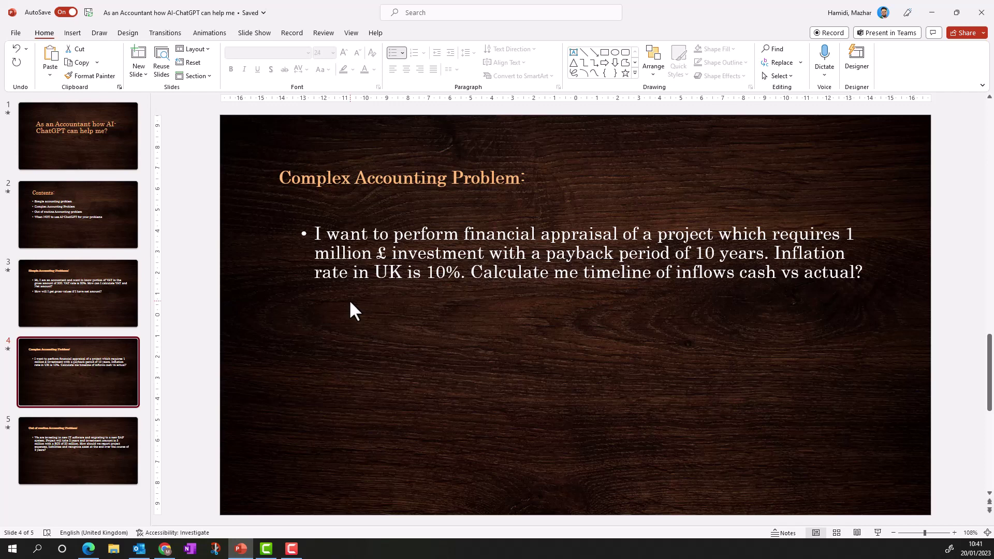
Select the whole £1 million project appraisal question on slide 4 and return to ChatGPT.
left_click_drag(865, 278, 314, 224)
left_click(387, 340)
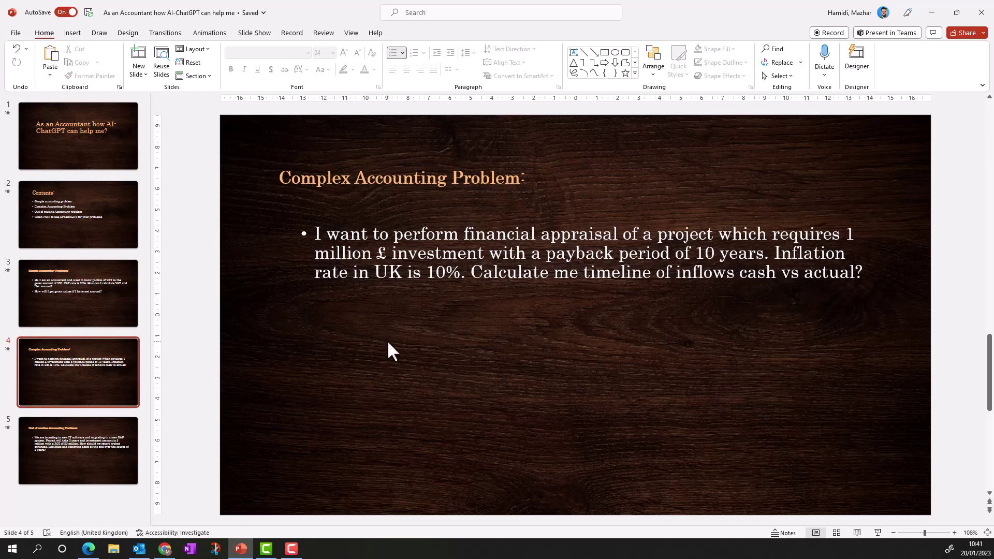
left_click(859, 274)
left_click_drag(859, 274, 282, 233)
key("ctrl+c")
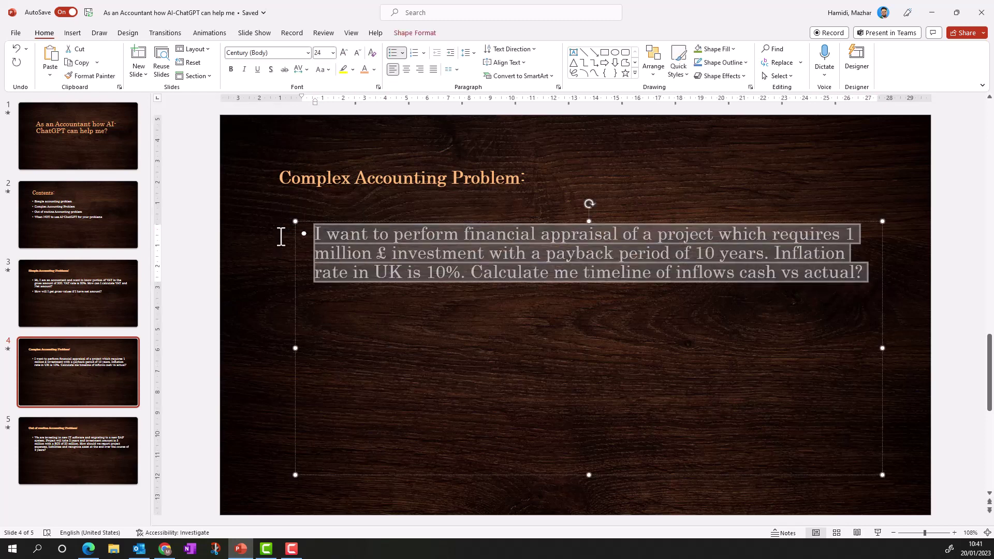
key("alt+Tab")
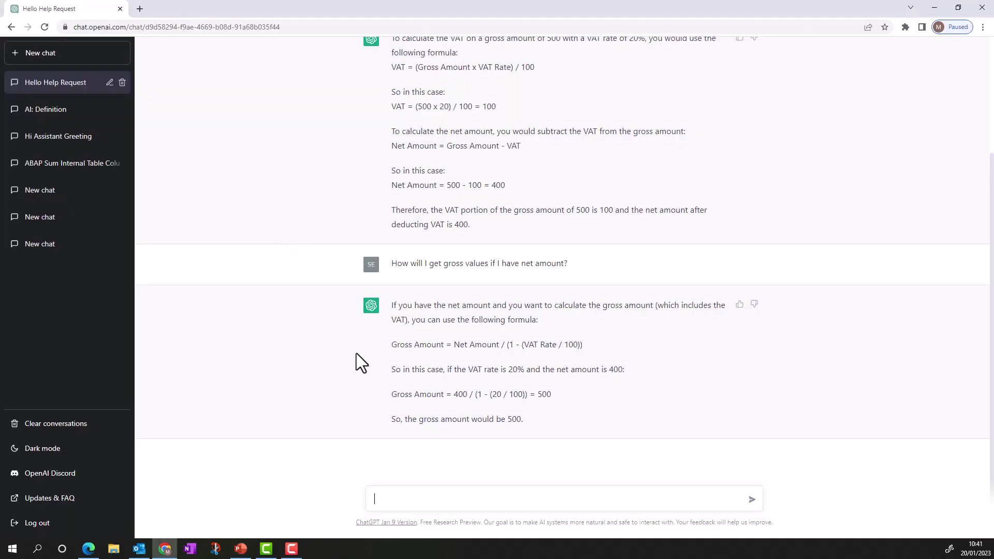
Paste and send the project appraisal question to ChatGPT, then go back to PowerPoint.
key("ctrl+v")
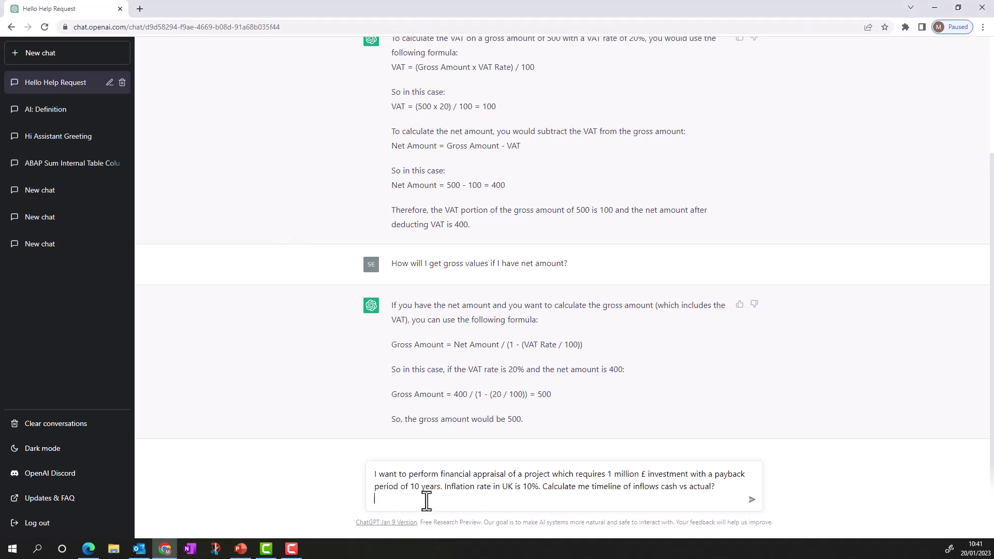
key("Return")
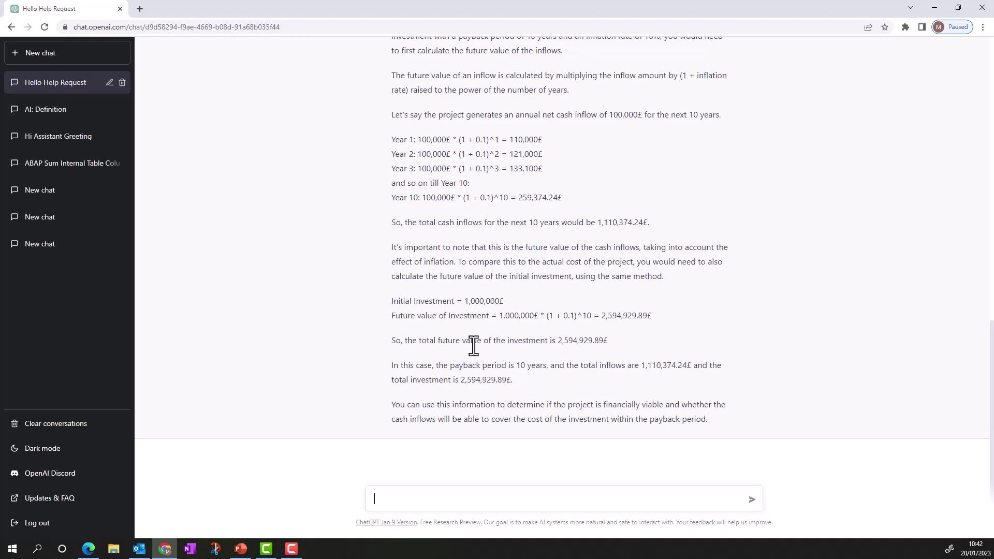
key("alt+Tab")
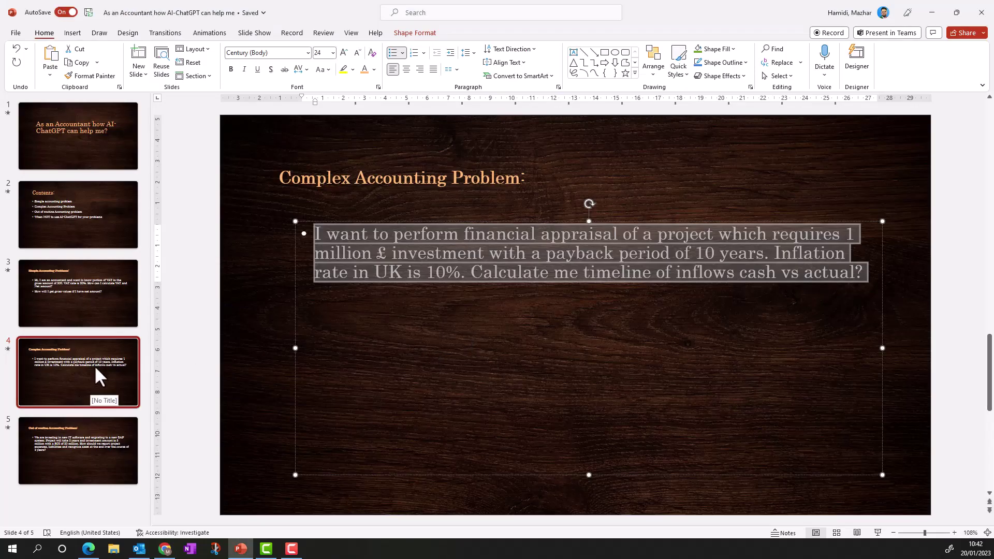
Open slide 5 and copy its SAP investment question over to ChatGPT.
left_click(88, 421)
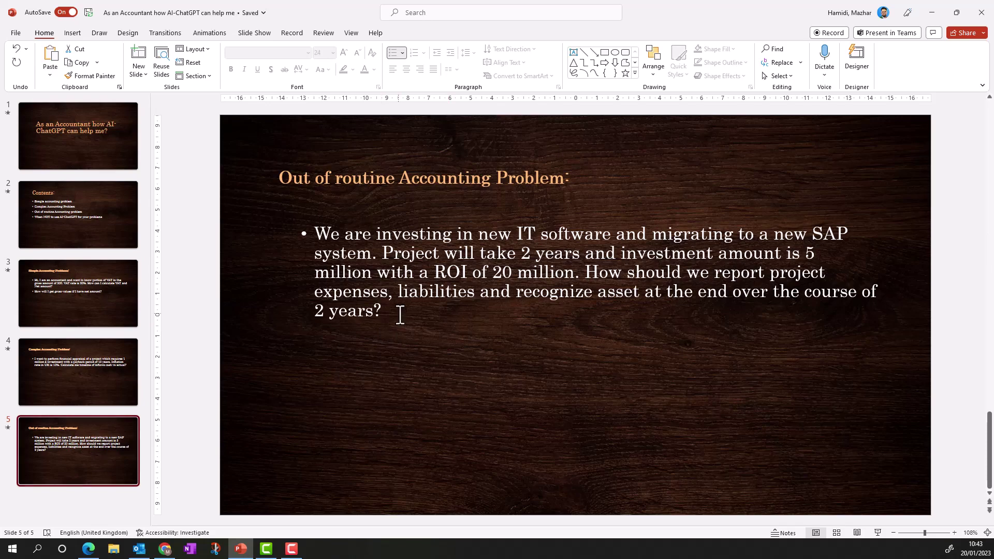
left_click_drag(399, 313, 319, 231)
key("ctrl+c")
key("alt+Tab")
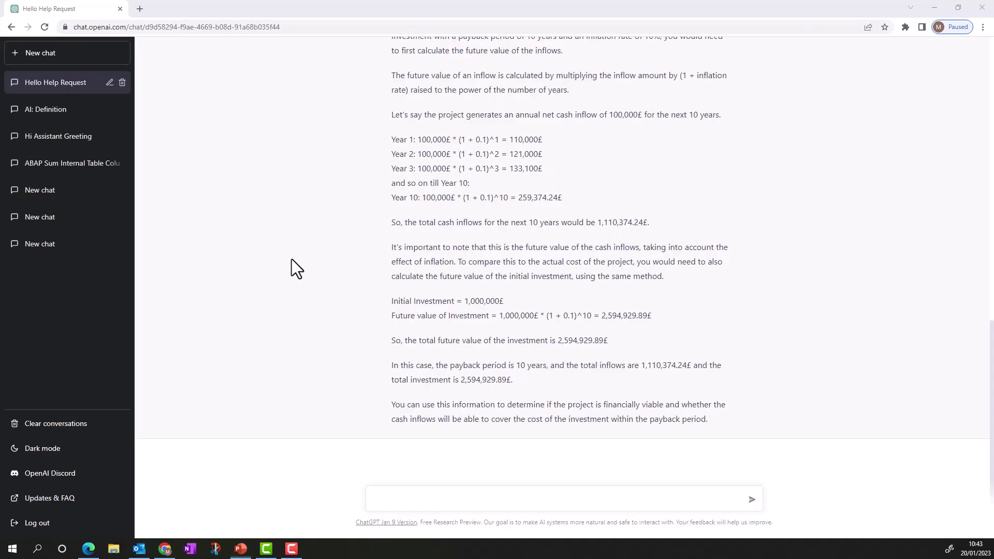
Paste the SAP investment question into ChatGPT's message box and send it.
left_click(410, 500)
key("ctrl+v")
left_click(751, 499)
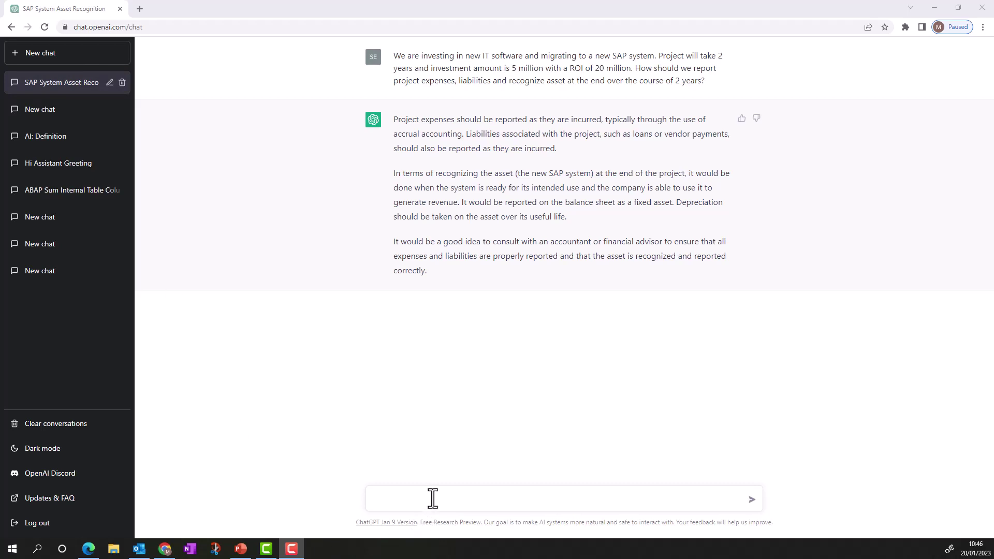
Send the follow-up 'Please provide rethe accounting postings' to ChatGPT.
left_click(432, 499)
type("Please provide re")
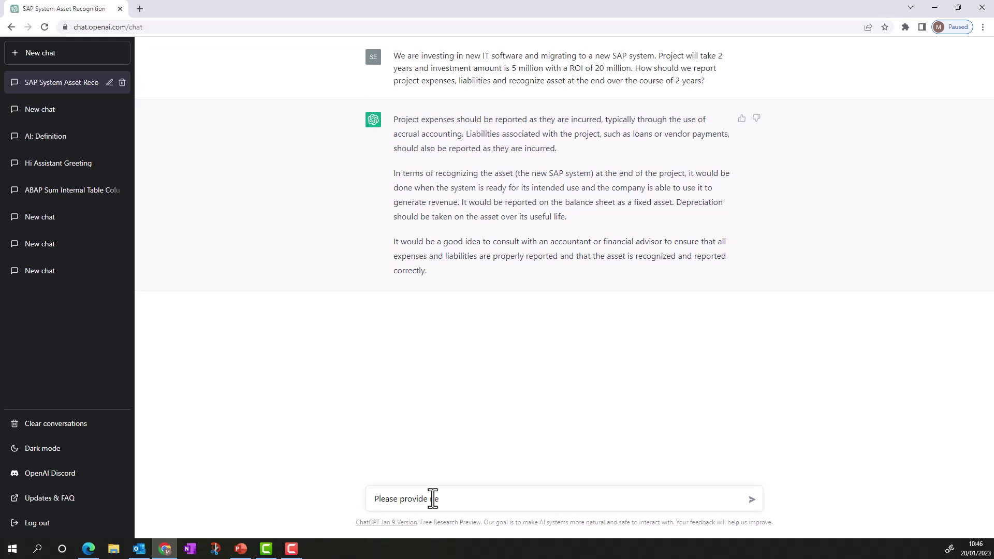
type("the accounting postings")
key("Return")
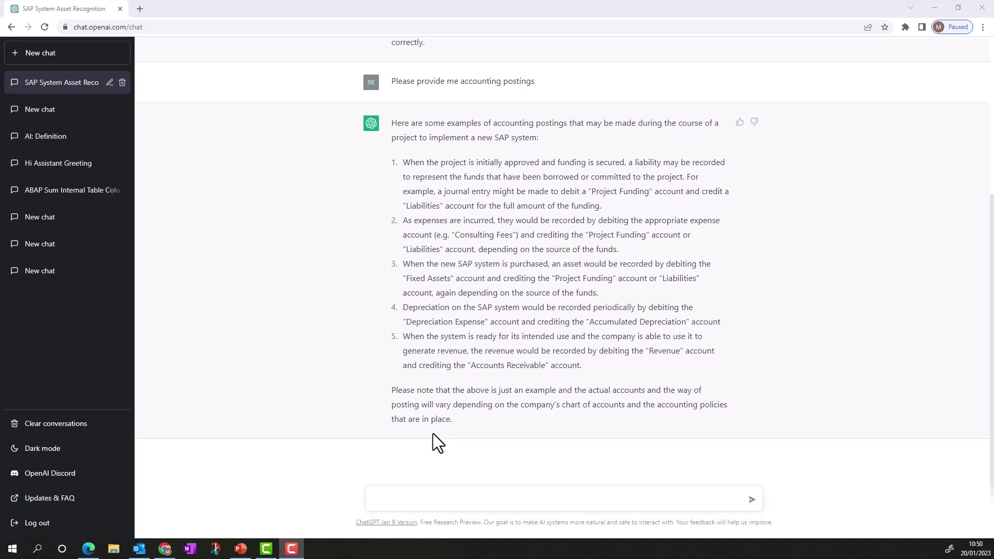
Ask ChatGPT 'Who is queen Elazabeth' and let it start answering about Queen Elizabeth II.
left_click(430, 497)
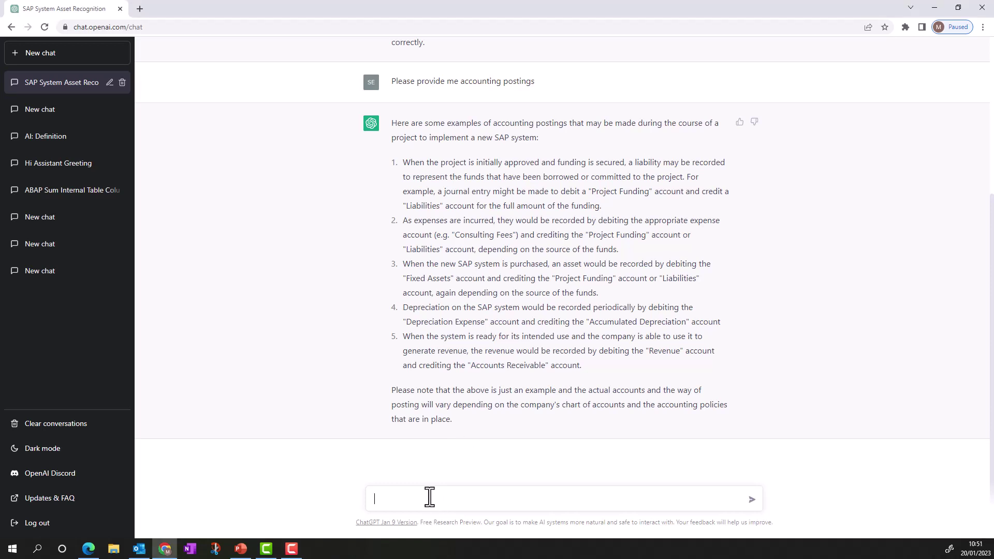
type("Who is")
type(" qu")
type("ee")
type("n Ela")
type("zabeth")
key("Return")
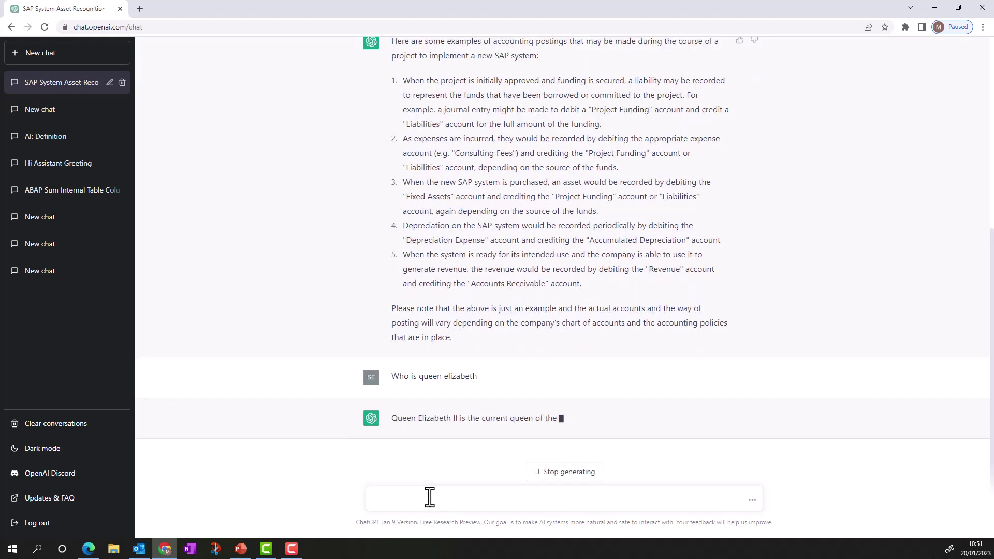